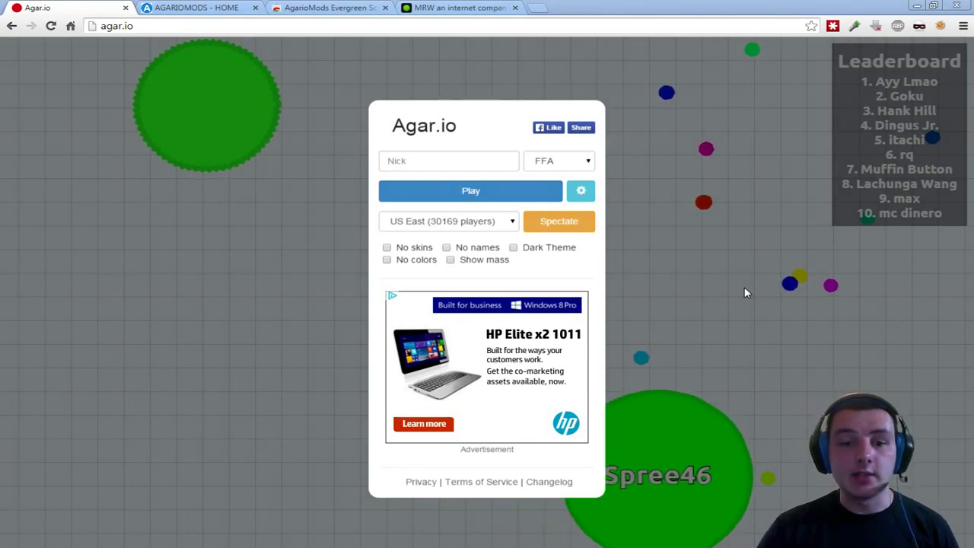
# Go from the agariomods.com home page to the AgarioMods Evergreen Script Web Store listing
pyautogui.click(197, 9)
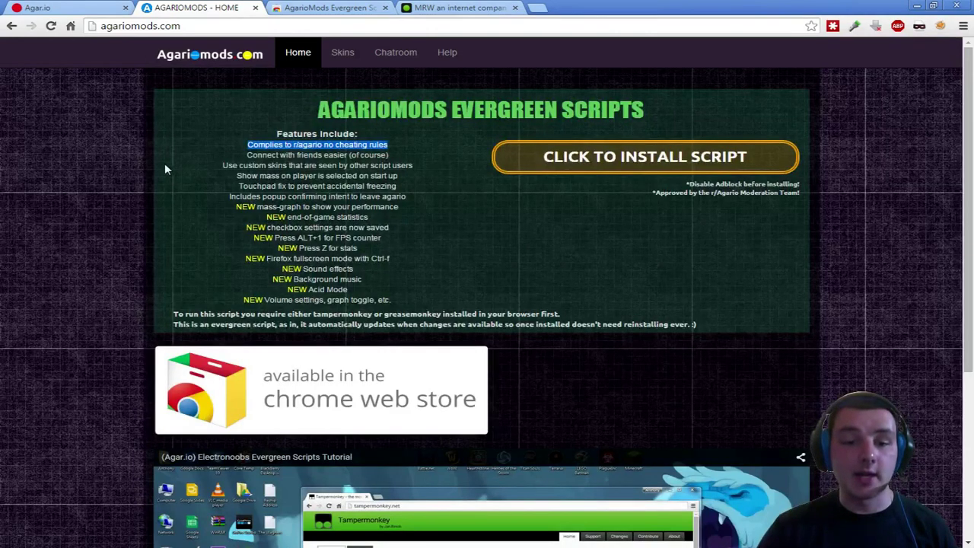
pyautogui.click(69, 9)
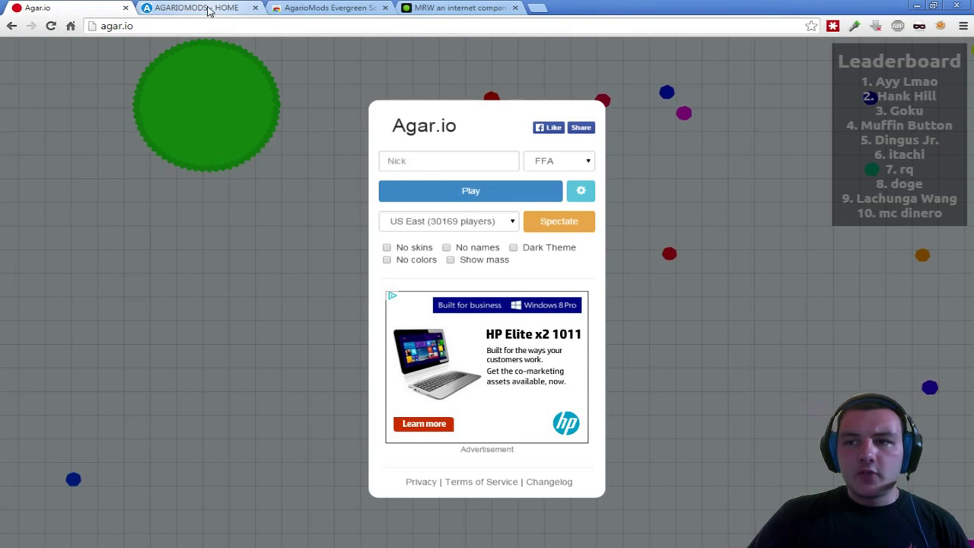
pyautogui.click(184, 9)
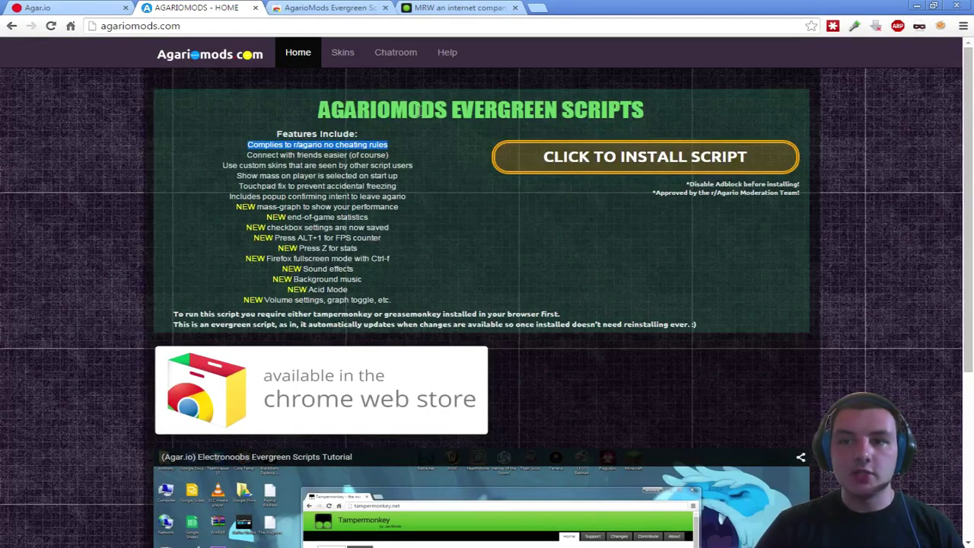
pyautogui.click(455, 170)
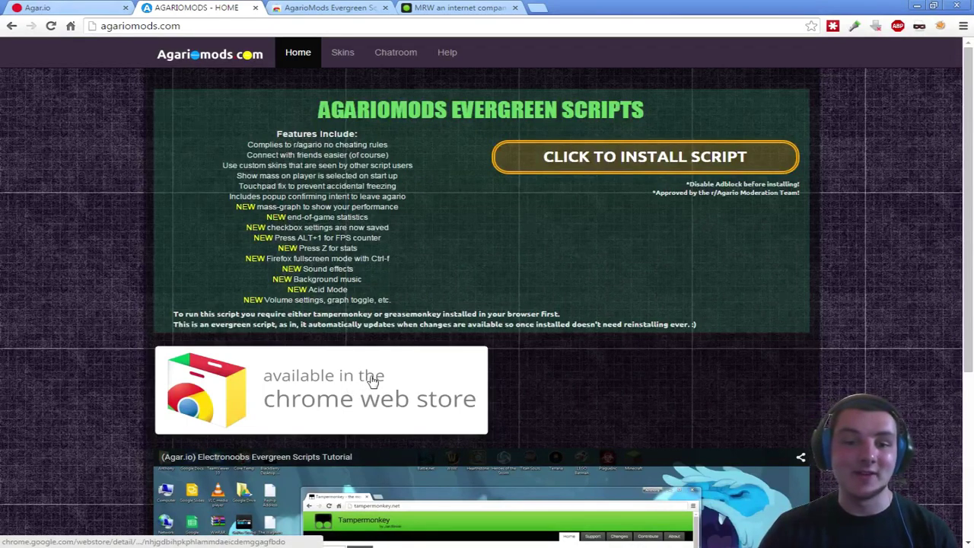
pyautogui.click(114, 27)
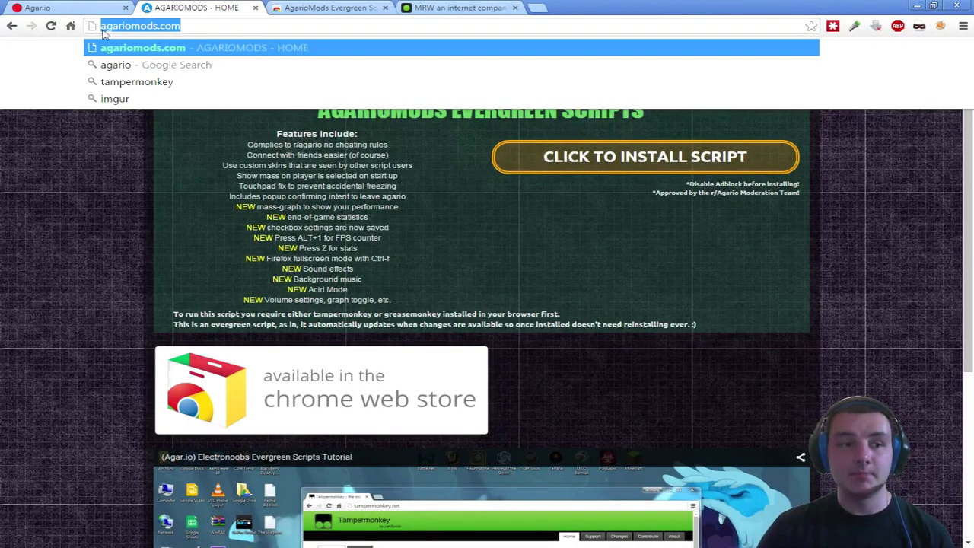
pyautogui.click(113, 172)
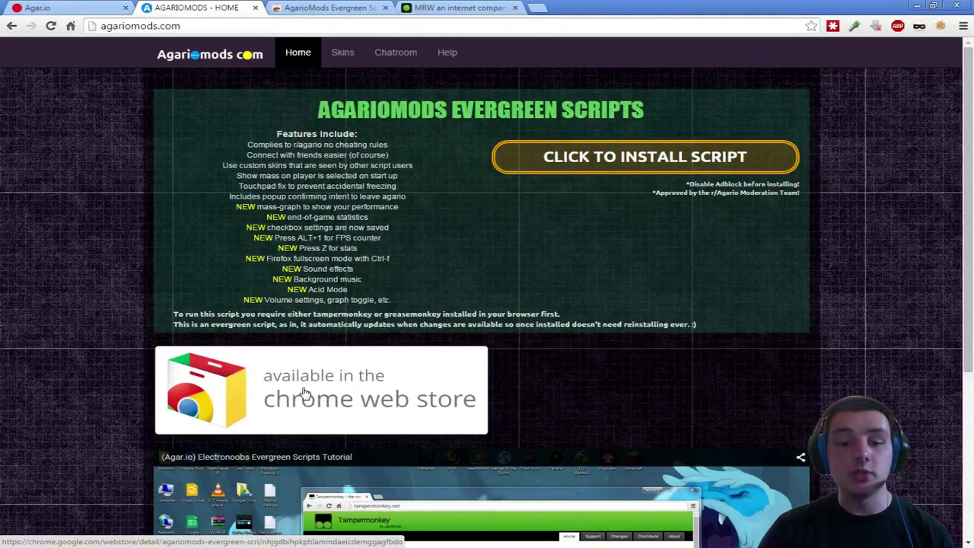
pyautogui.click(333, 9)
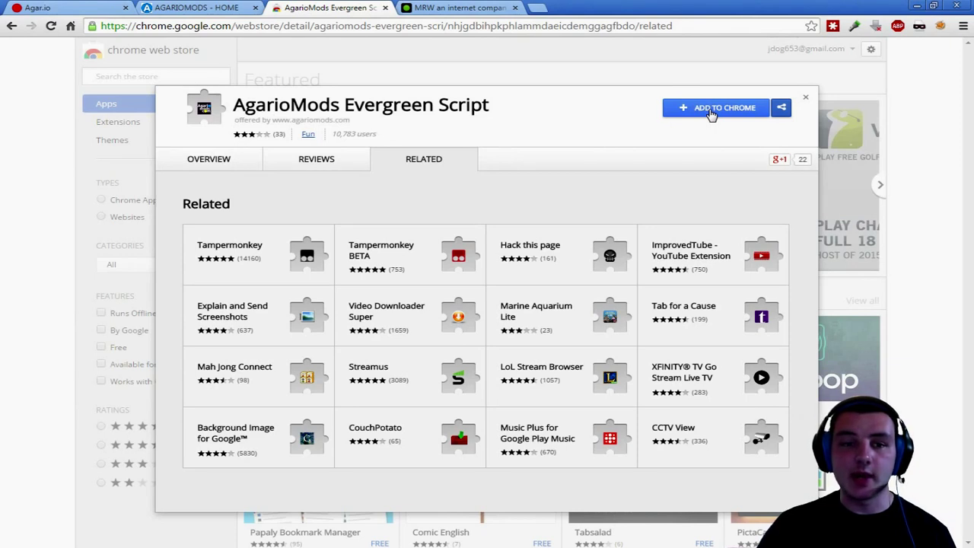
# Add the AgarioMods Evergreen Script extension to Chrome and confirm the install
pyautogui.click(711, 114)
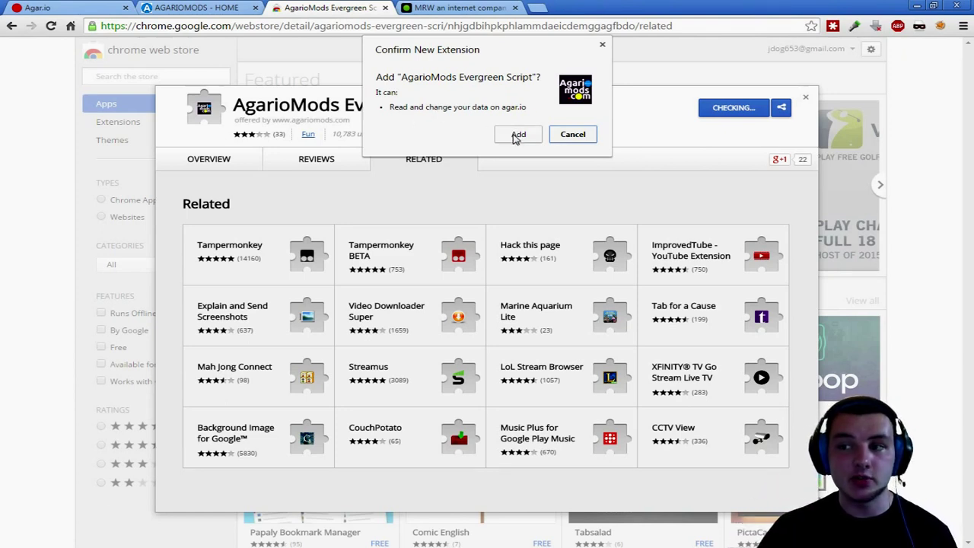
pyautogui.click(517, 136)
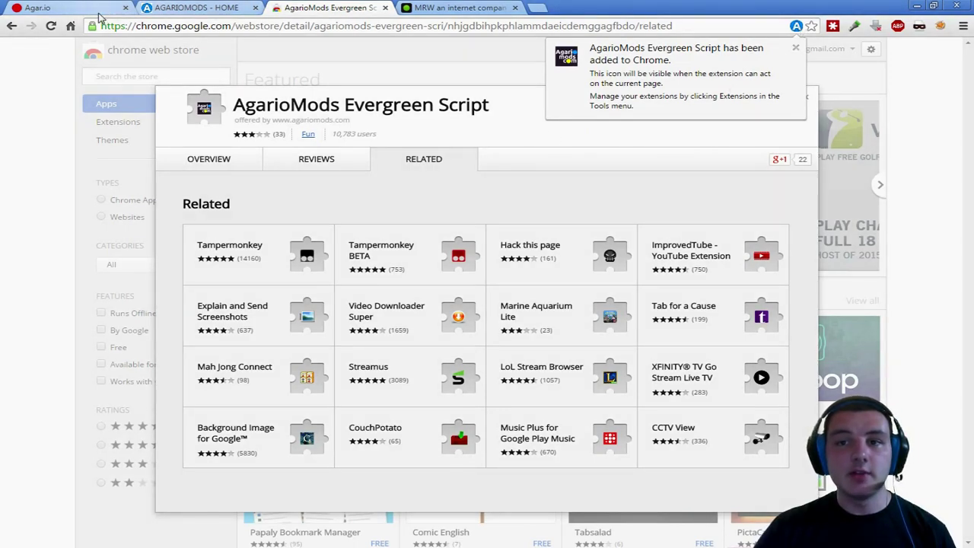
pyautogui.click(193, 9)
# Cycle through the open tabs, ending back on the AgarioMods home page
pyautogui.click(312, 9)
pyautogui.click(432, 9)
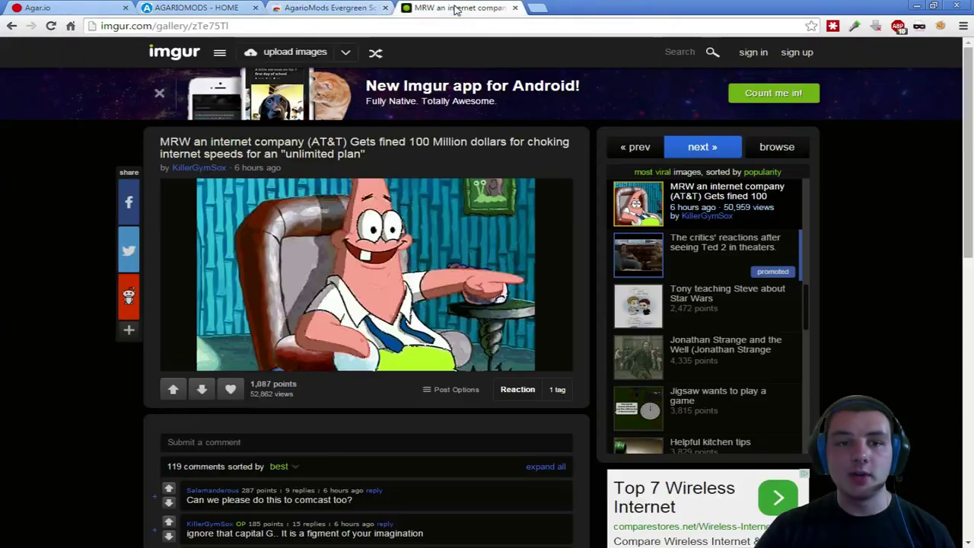
pyautogui.click(358, 9)
pyautogui.hotkey('ctrl', 'Tab')
pyautogui.hotkey('ctrl', 'shift', 'Tab')
pyautogui.hotkey('ctrl', 'Tab')
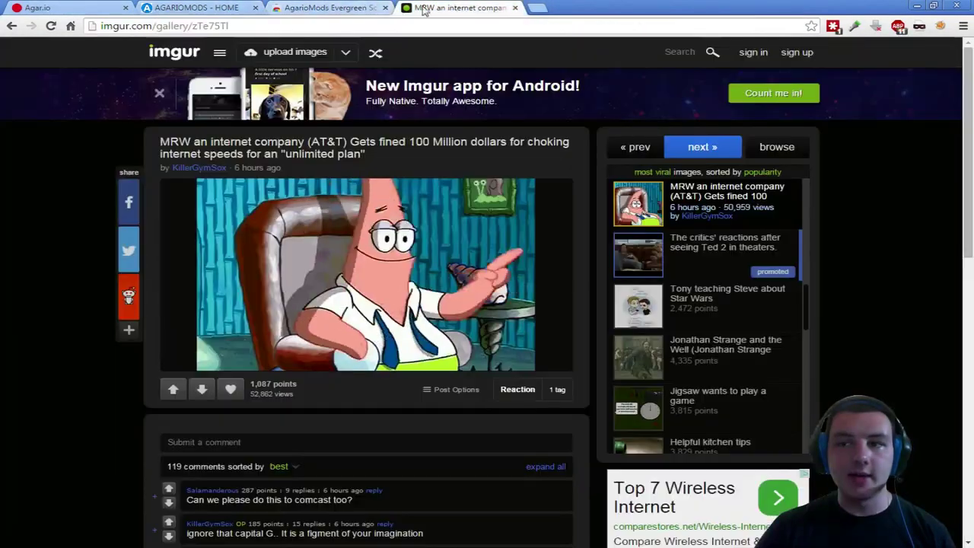
pyautogui.hotkey('ctrl', 'shift', 'Tab')
pyautogui.hotkey('ctrl', 'shift', 'Tab')
pyautogui.click(341, 9)
pyautogui.hotkey('ctrl', 'shift', 'Tab')
pyautogui.hotkey('ctrl', 'Tab')
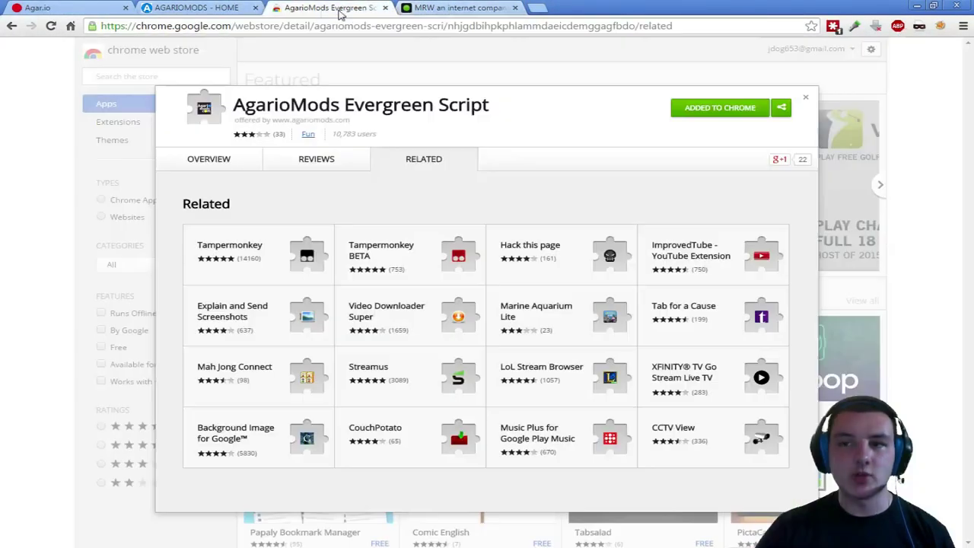
pyautogui.click(228, 9)
pyautogui.click(296, 9)
pyautogui.click(204, 9)
pyautogui.click(318, 9)
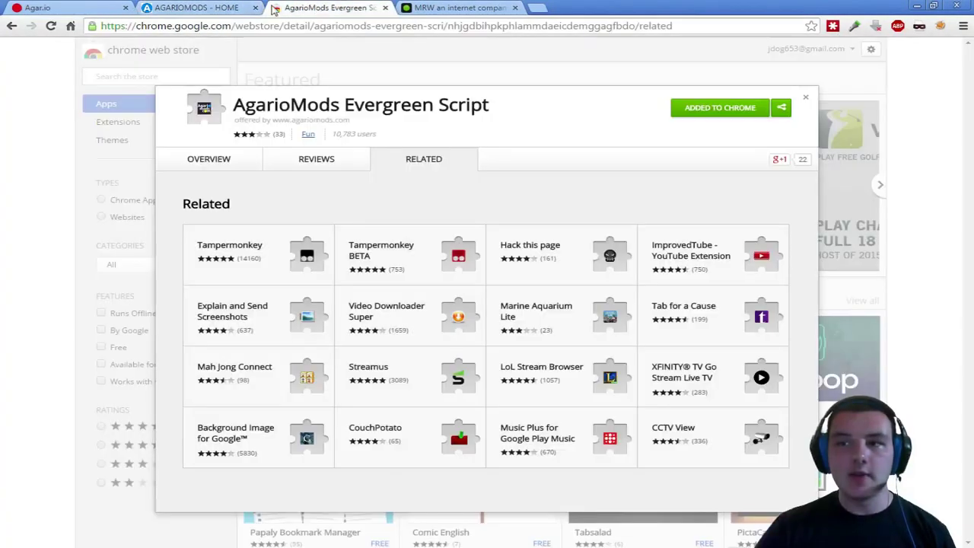
pyautogui.click(204, 10)
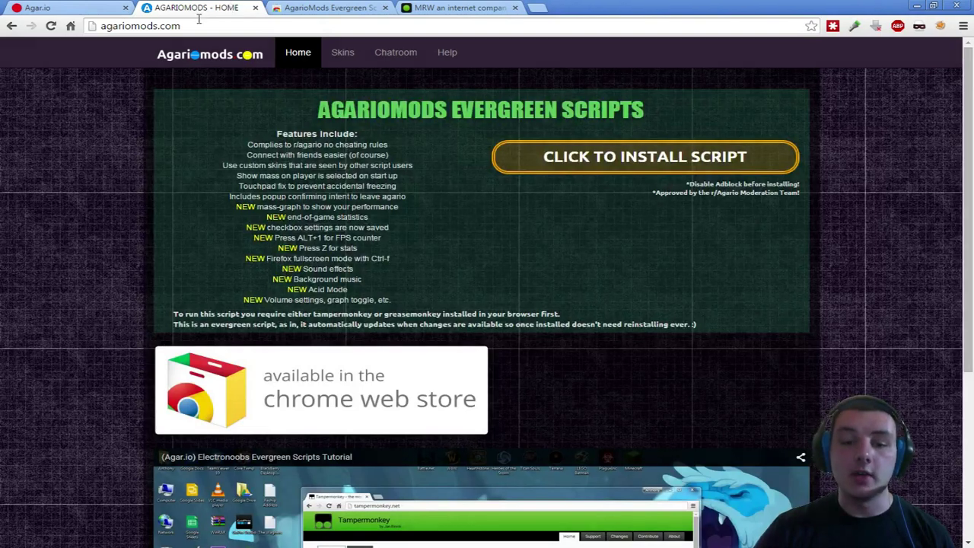
# Reload the Agar.io tab and toggle the AgarioMods extension so the modded menu loads
pyautogui.hotkey('ctrl', 'shift', 'Tab')
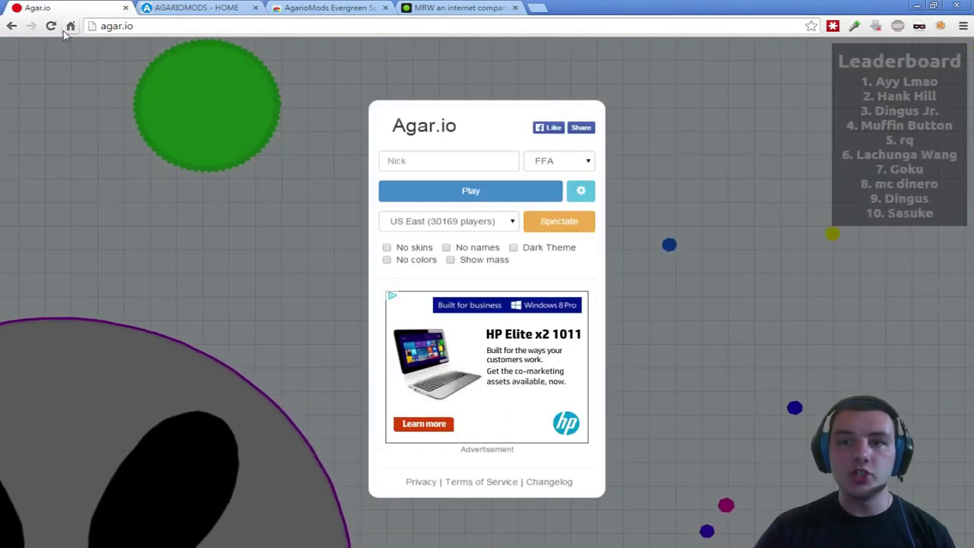
pyautogui.click(51, 26)
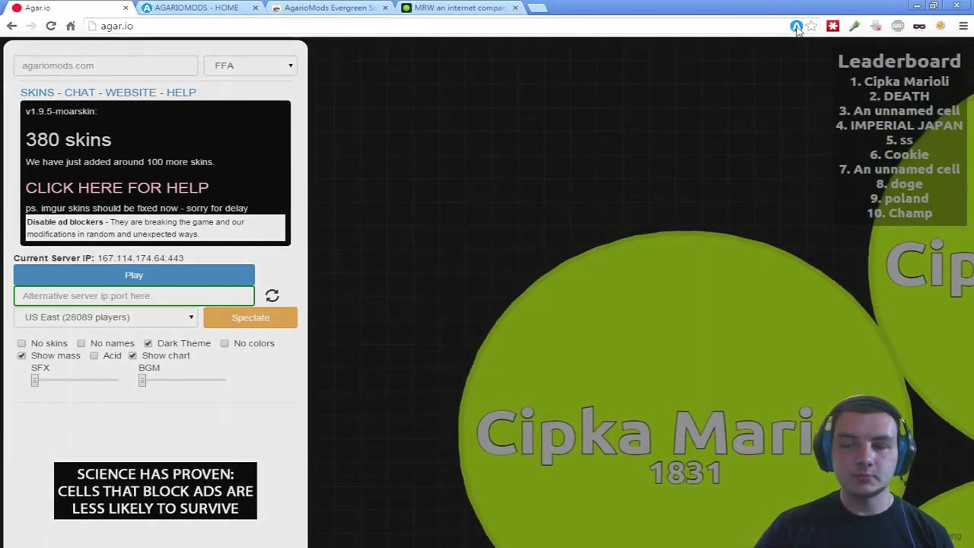
pyautogui.click(796, 26)
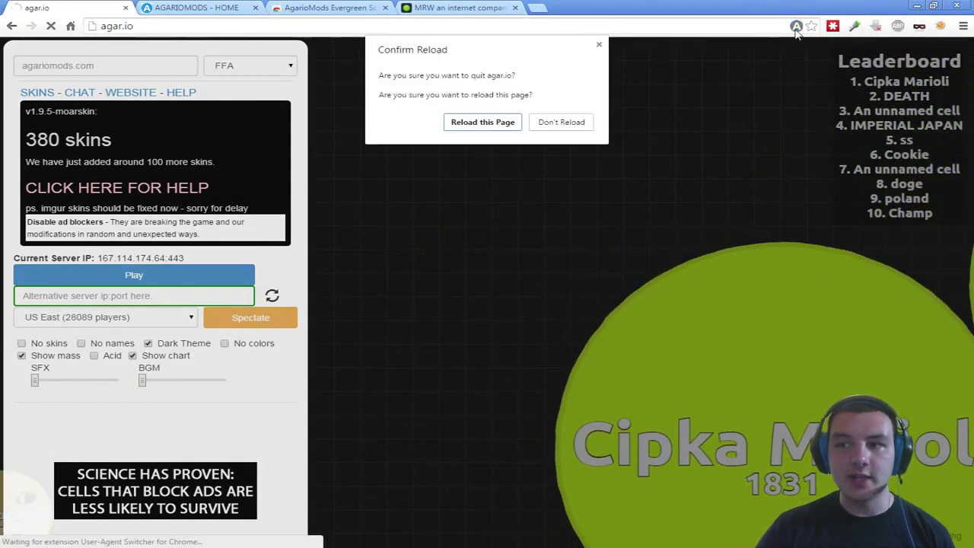
pyautogui.click(482, 124)
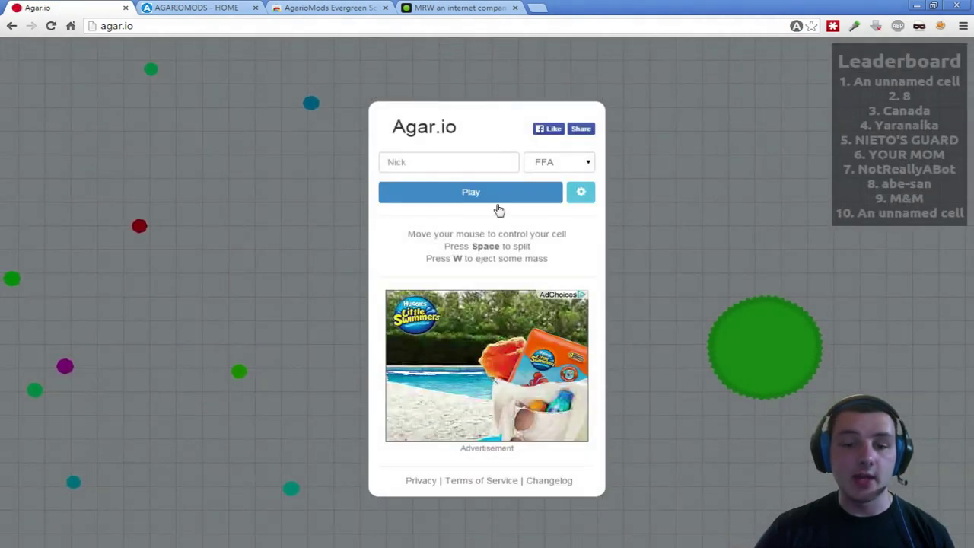
pyautogui.click(795, 26)
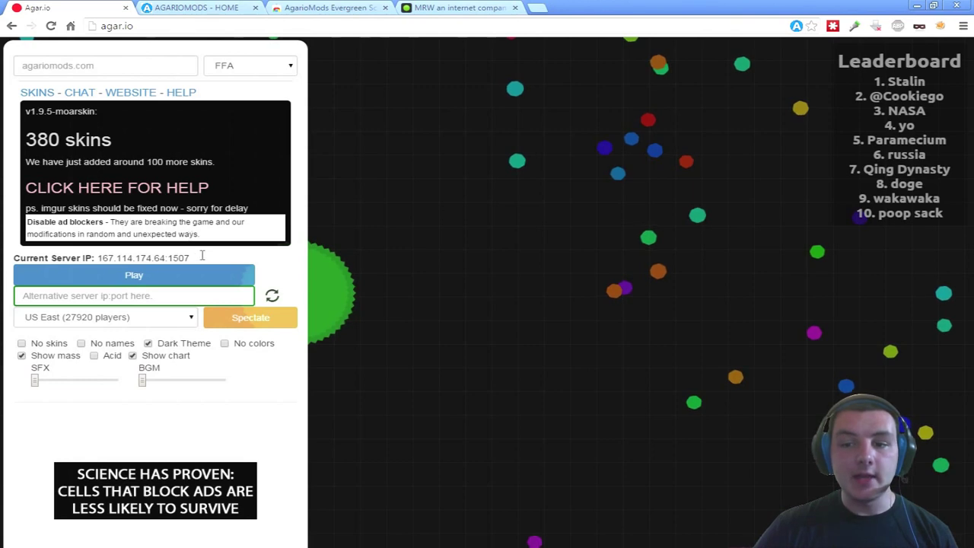
# Highlight the server IP 167.114.174.64:1507, then turn player skins and names back on
pyautogui.moveTo(201, 256)
pyautogui.mouseDown()
pyautogui.moveTo(106, 260)
pyautogui.moveTo(92, 291)
pyautogui.moveTo(99, 261)
pyautogui.moveTo(196, 258)
pyautogui.mouseUp()
pyautogui.click(181, 299)
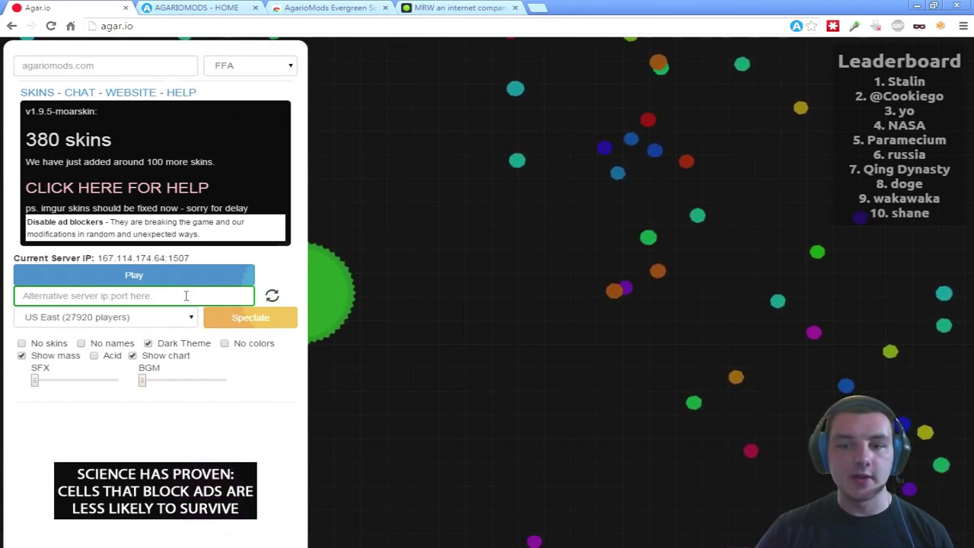
pyautogui.click(22, 343)
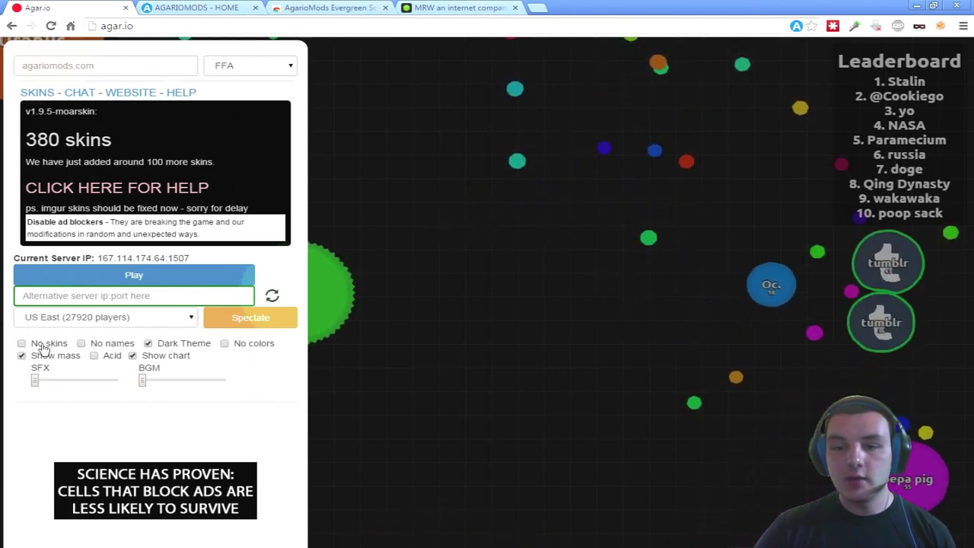
pyautogui.click(81, 343)
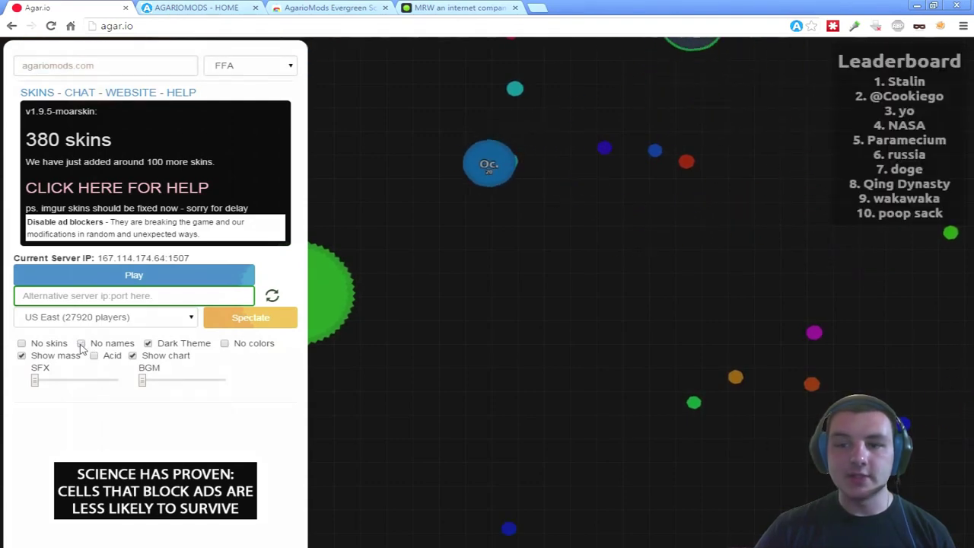
# Try Dark Theme, No colors and Acid on and off, then start a round
pyautogui.click(148, 344)
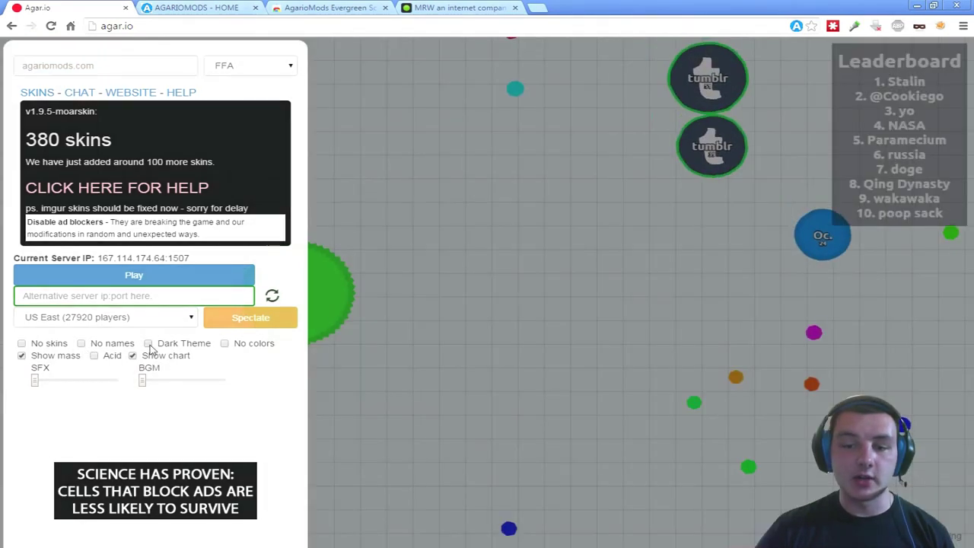
pyautogui.click(148, 344)
pyautogui.click(148, 343)
pyautogui.click(149, 344)
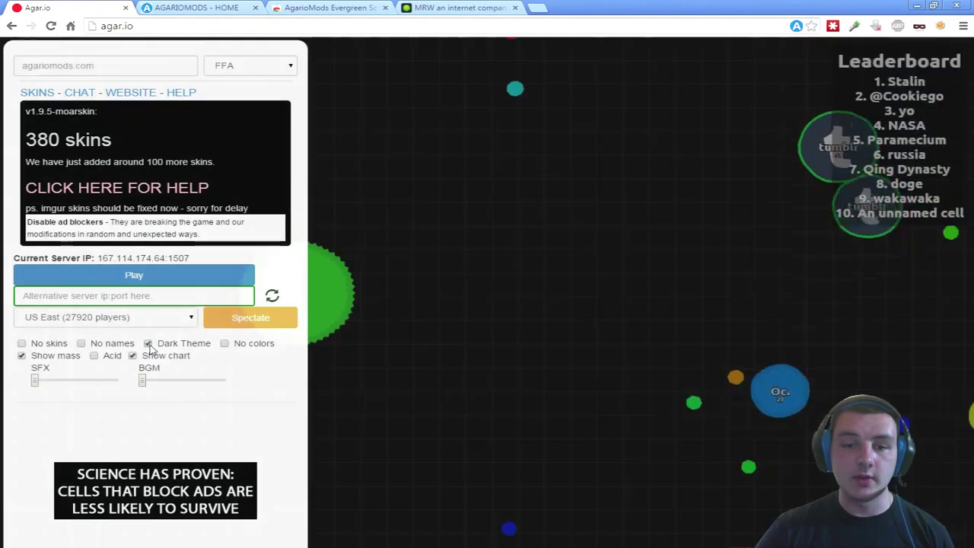
pyautogui.click(225, 344)
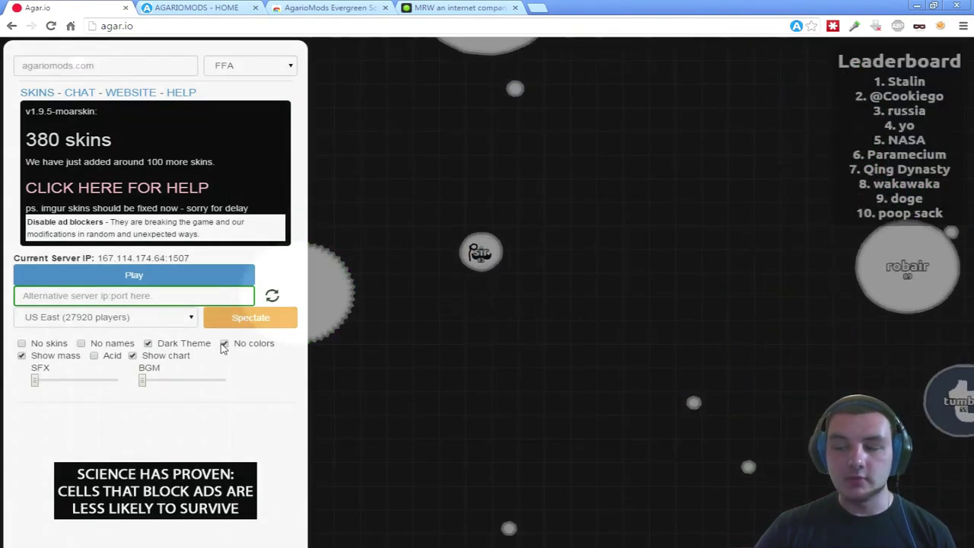
pyautogui.click(225, 344)
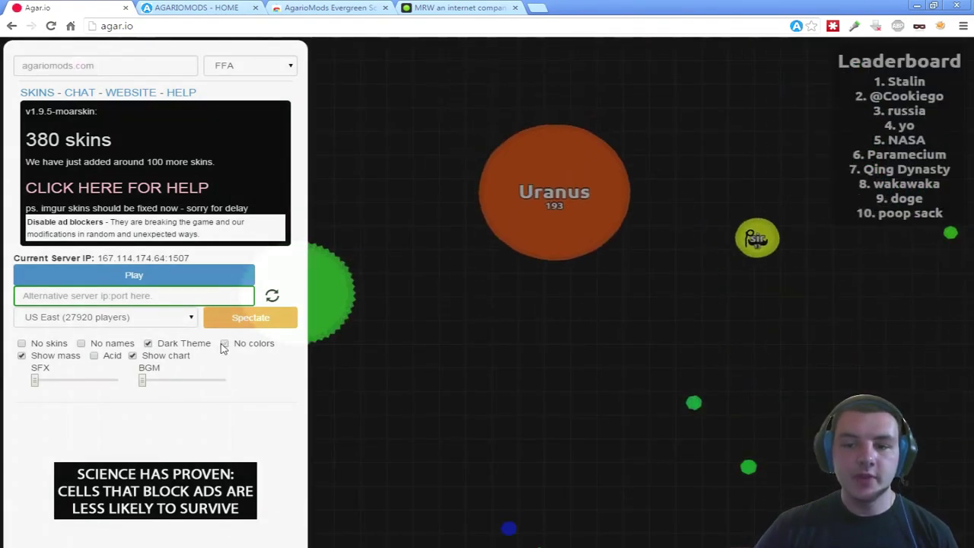
pyautogui.click(94, 357)
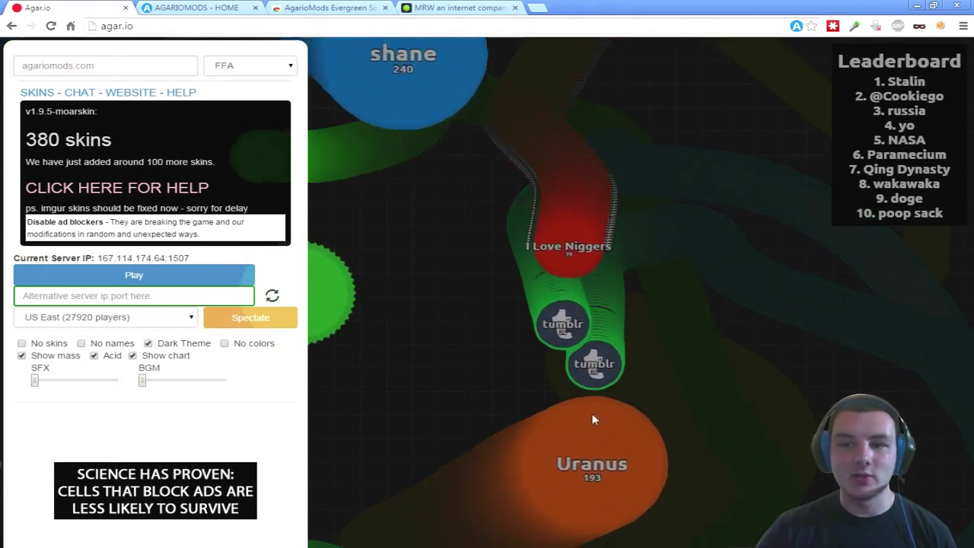
pyautogui.click(93, 355)
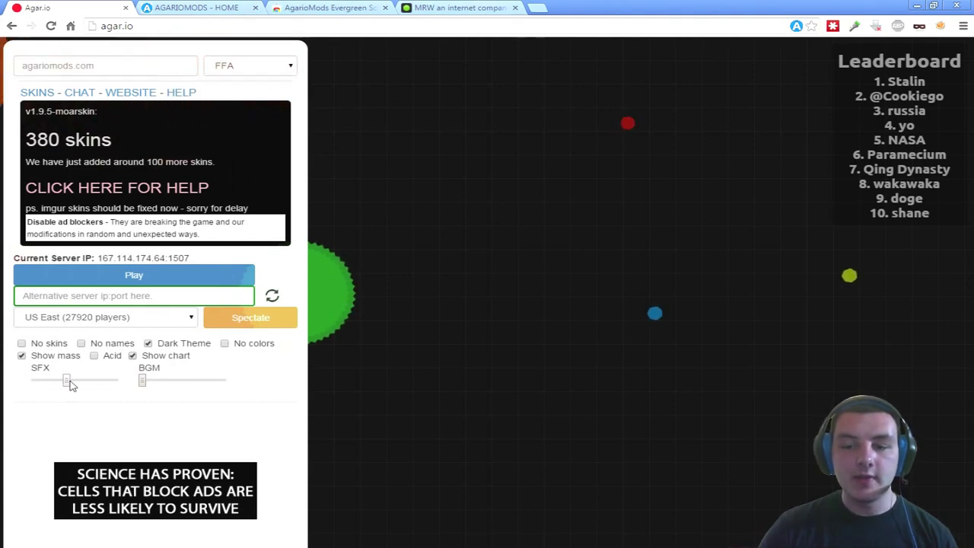
pyautogui.click(167, 278)
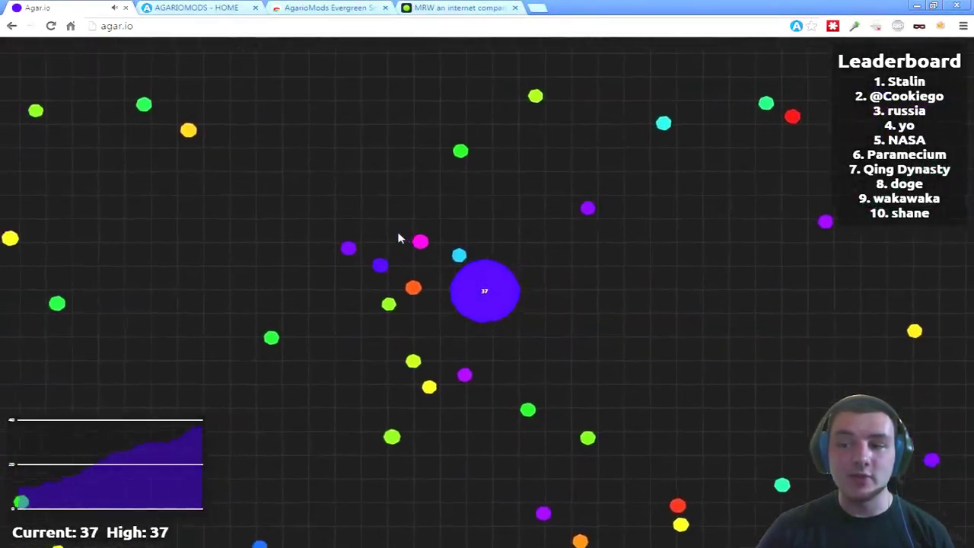
# End the round with Escape to show the Game Summary (0:32 played, high score 42)
pyautogui.press('Escape')
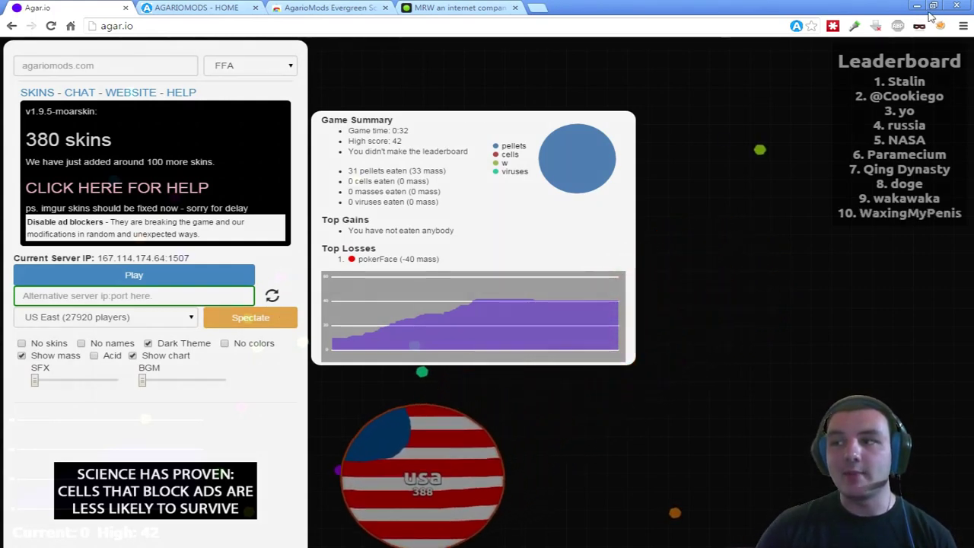
pyautogui.click(897, 26)
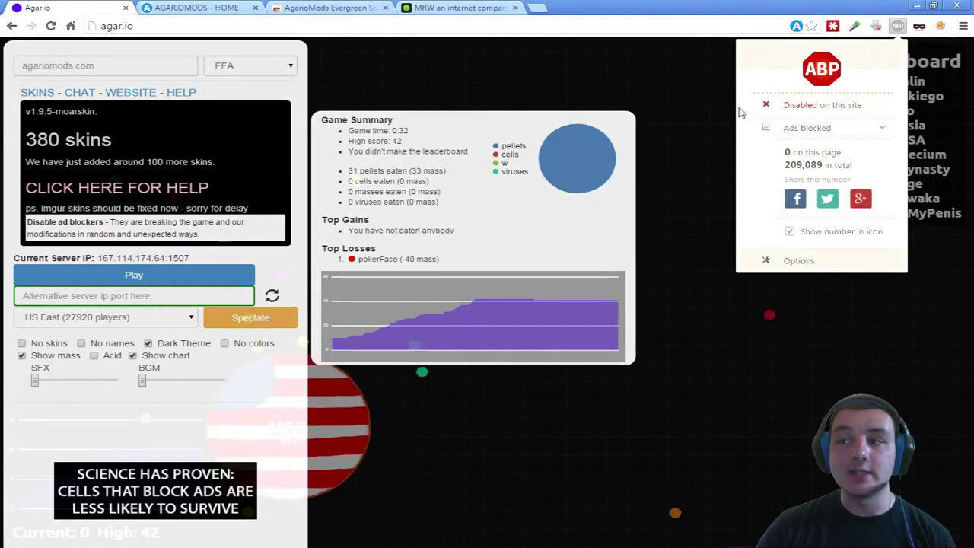
pyautogui.click(760, 337)
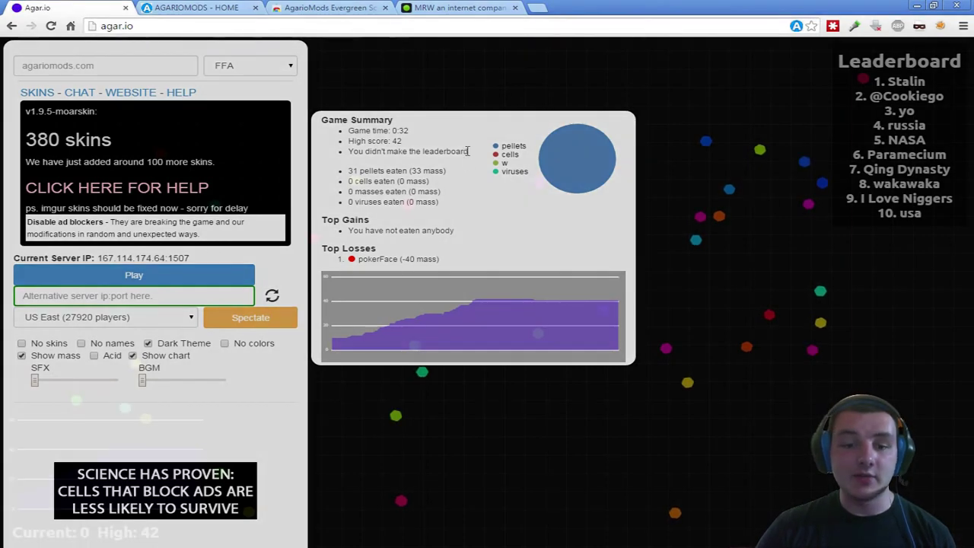
# Load agar.io in a new browser tab
pyautogui.click(537, 8)
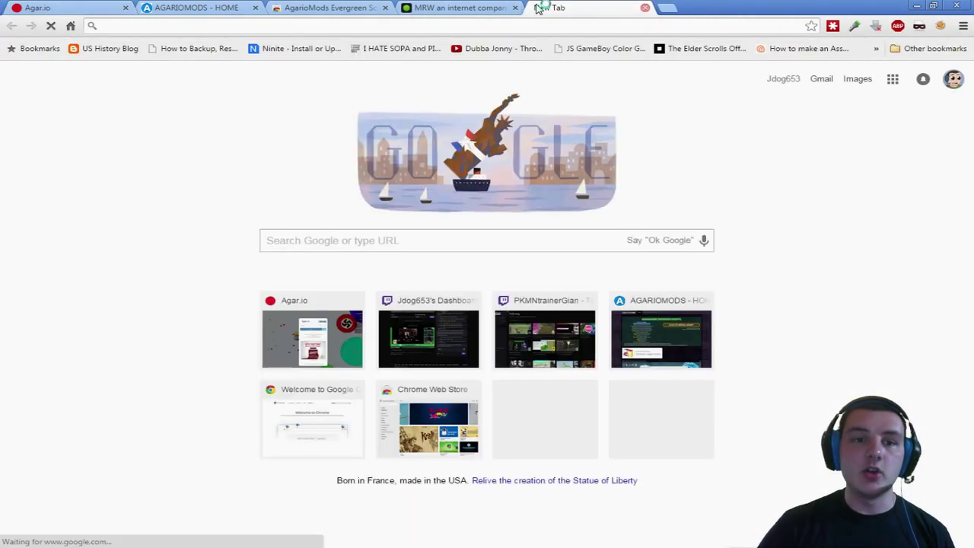
pyautogui.write('agar.io')
pyautogui.press('Return')
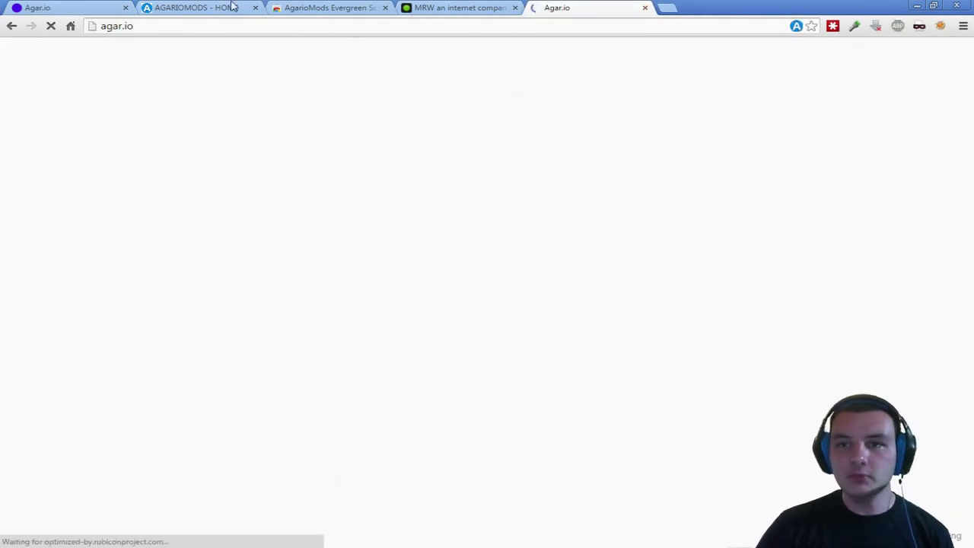
# Copy server IP 167.114.174.64:1507 from the first tab into the alternative server field
pyautogui.click(62, 9)
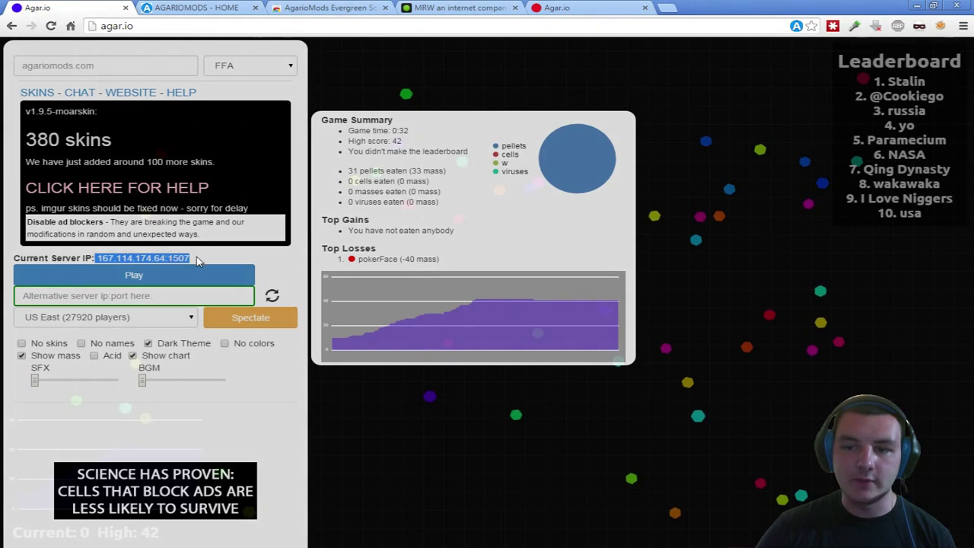
pyautogui.rightClick(156, 255)
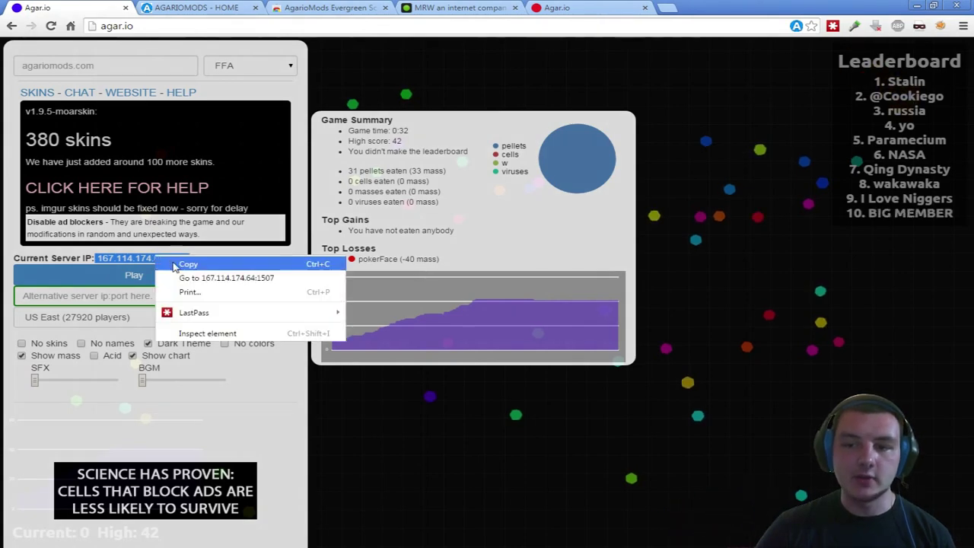
pyautogui.click(183, 264)
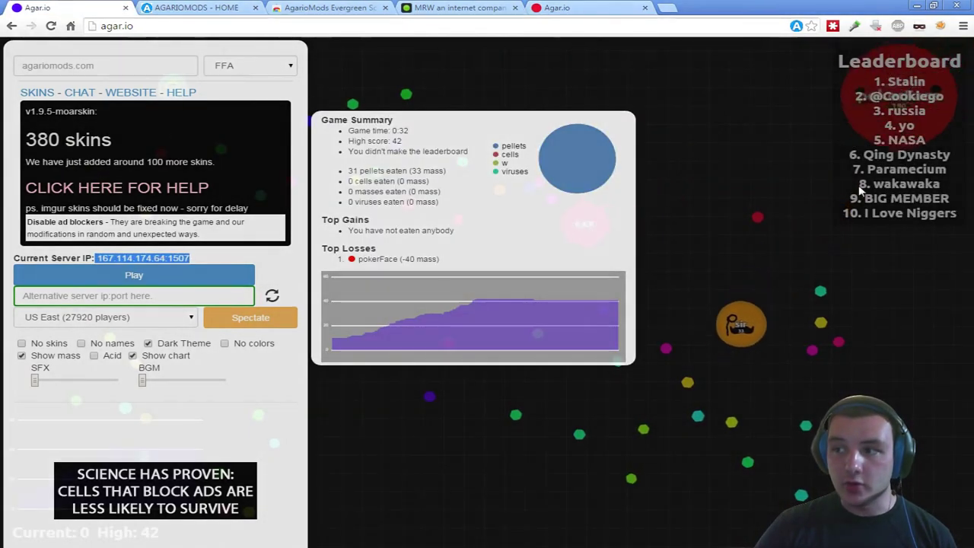
pyautogui.rightClick(194, 297)
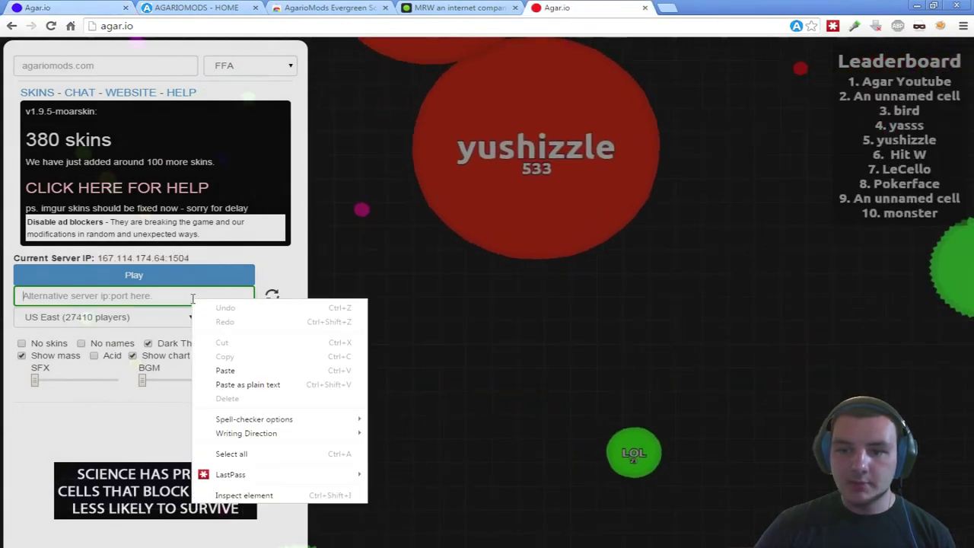
pyautogui.click(226, 369)
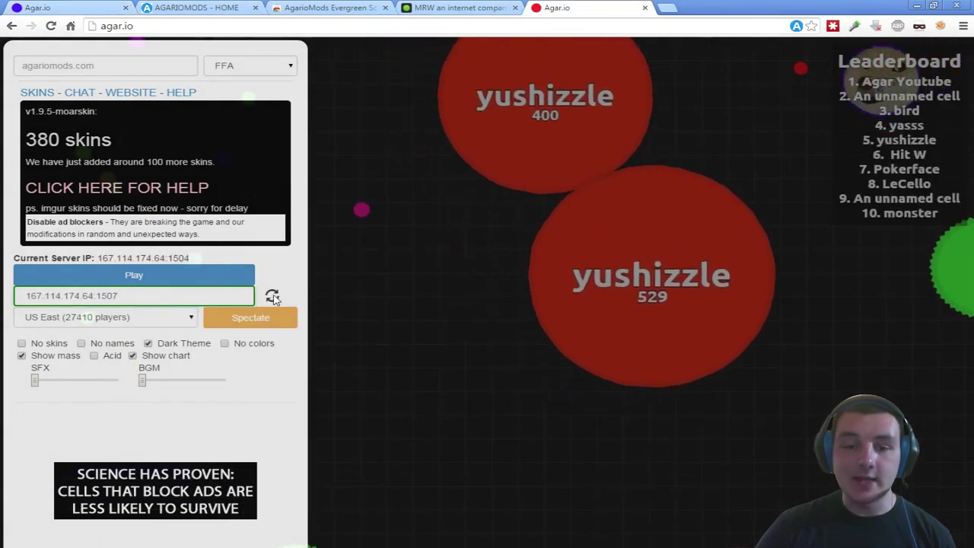